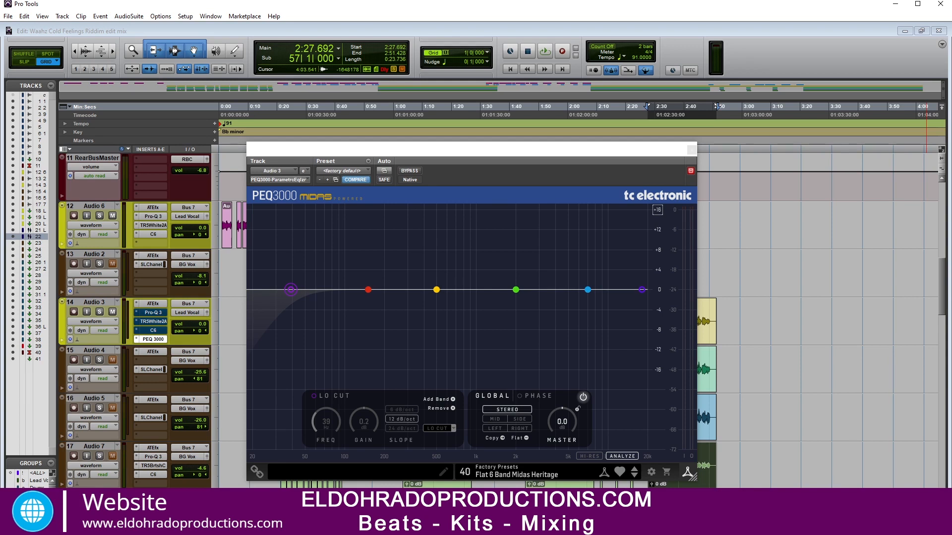
# Raise the inactive low-cut band's frequency to about 669 Hz while auditioning the Audio 3 vocal
pyautogui.moveTo(289, 298); pyautogui.dragTo(406, 300)
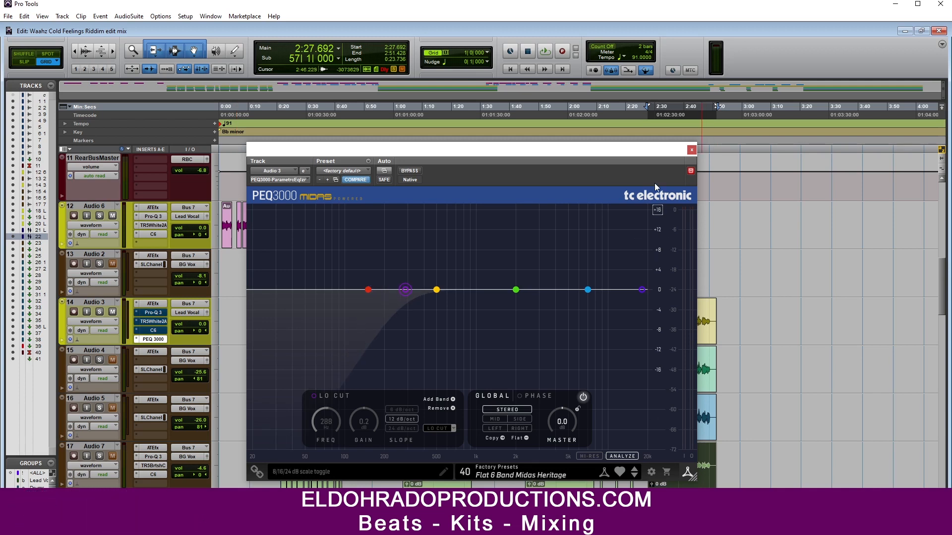
pyautogui.moveTo(634, 155); pyautogui.dragTo(553, 152)
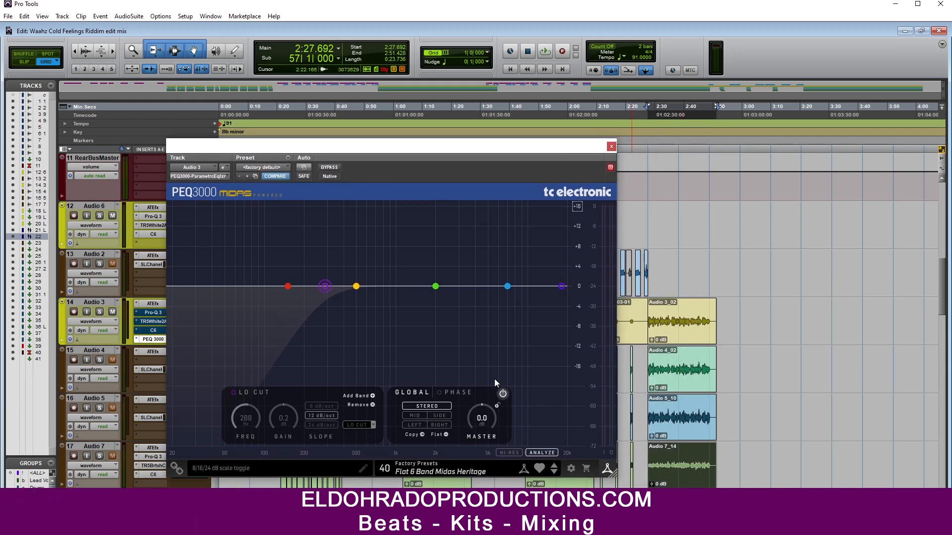
pyautogui.press('space')
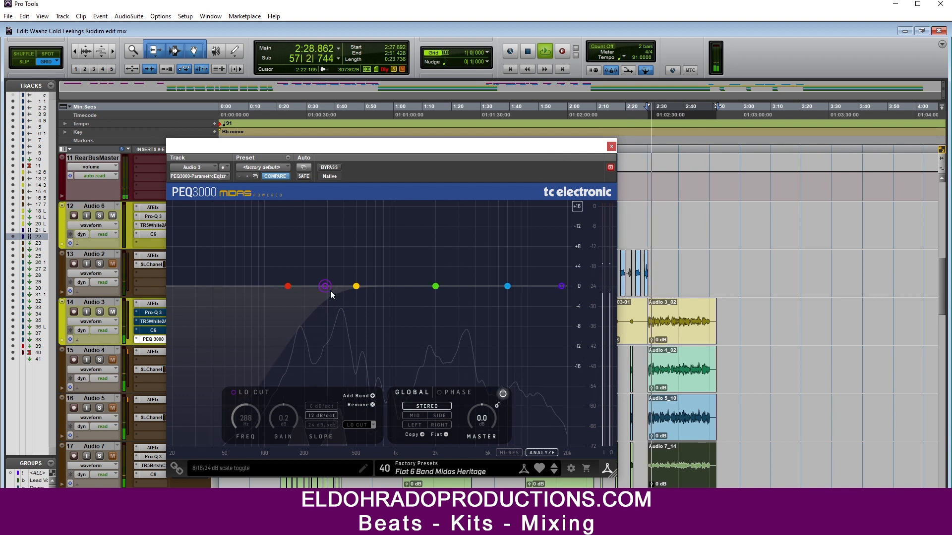
pyautogui.moveTo(331, 290); pyautogui.dragTo(375, 286)
pyautogui.press('space')
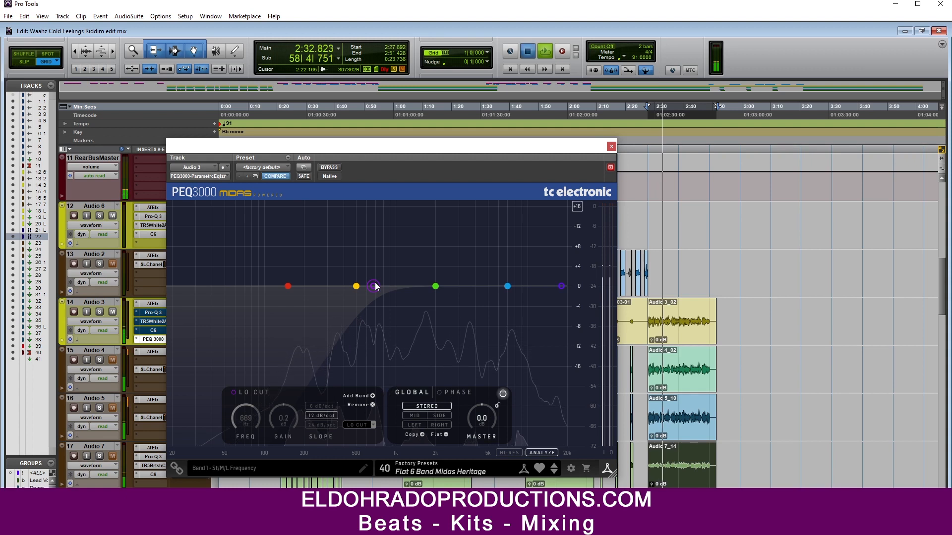
# Set the low cut's slope to 24 dB/oct and raise its frequency to about 852 Hz during playback
pyautogui.click(322, 425)
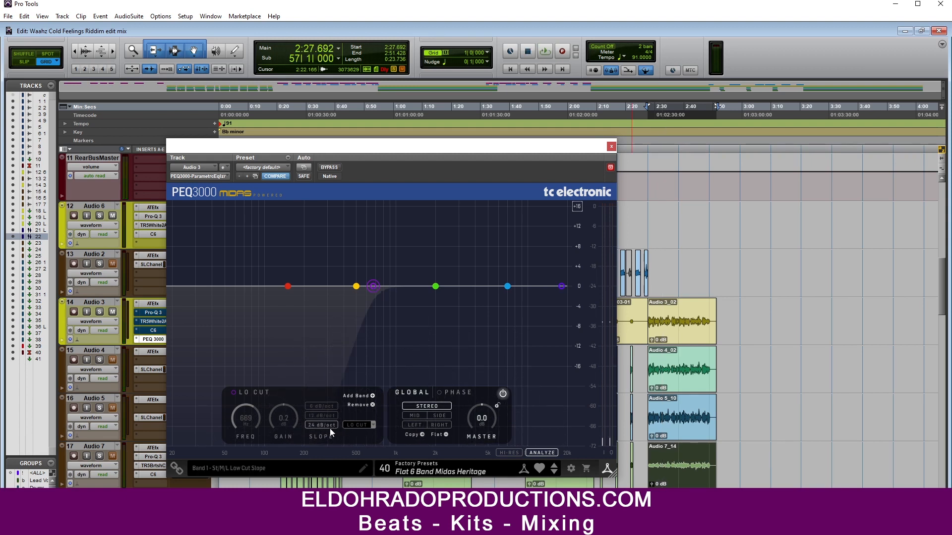
pyautogui.press('space')
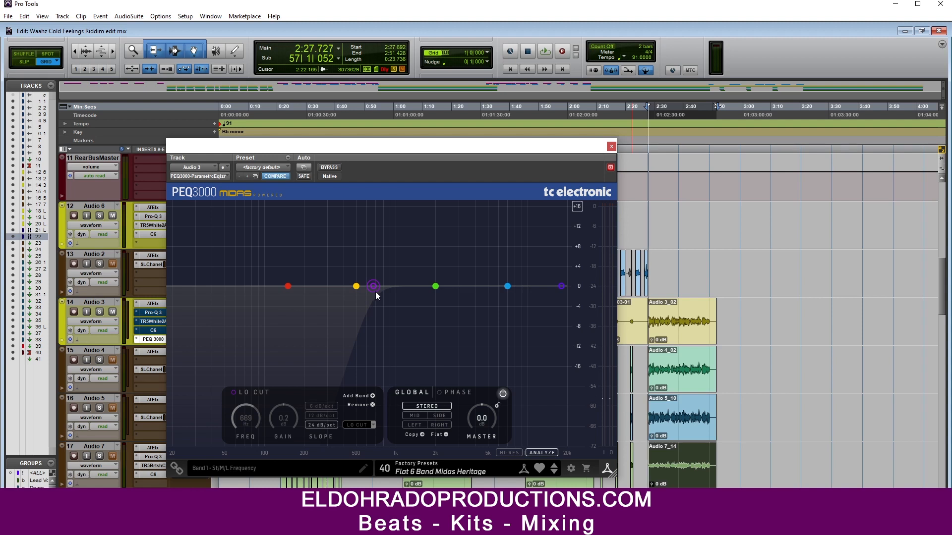
pyautogui.moveTo(373, 288); pyautogui.dragTo(387, 288)
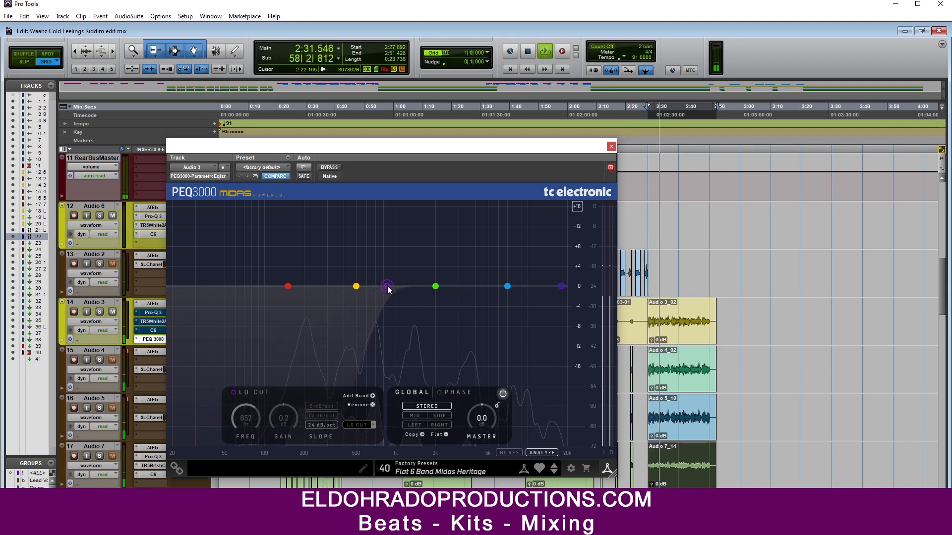
pyautogui.press('space')
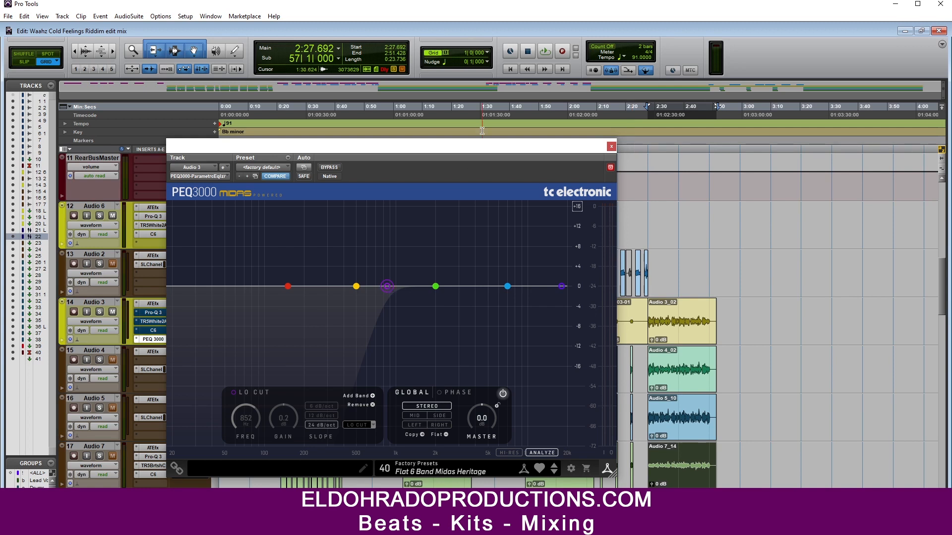
# Activate the low cut and lower its frequency to about 293 Hz while listening to the vocal
pyautogui.moveTo(446, 149); pyautogui.dragTo(556, 133)
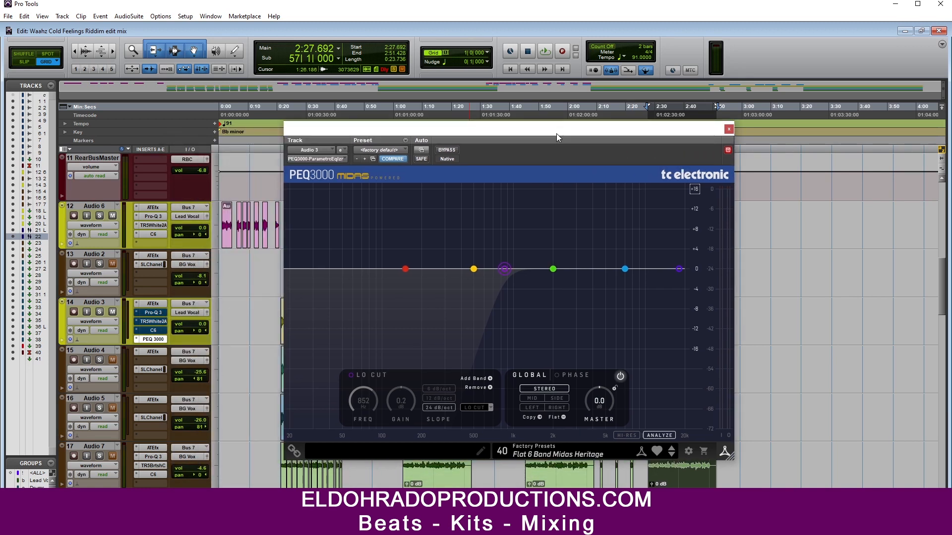
pyautogui.click(352, 375)
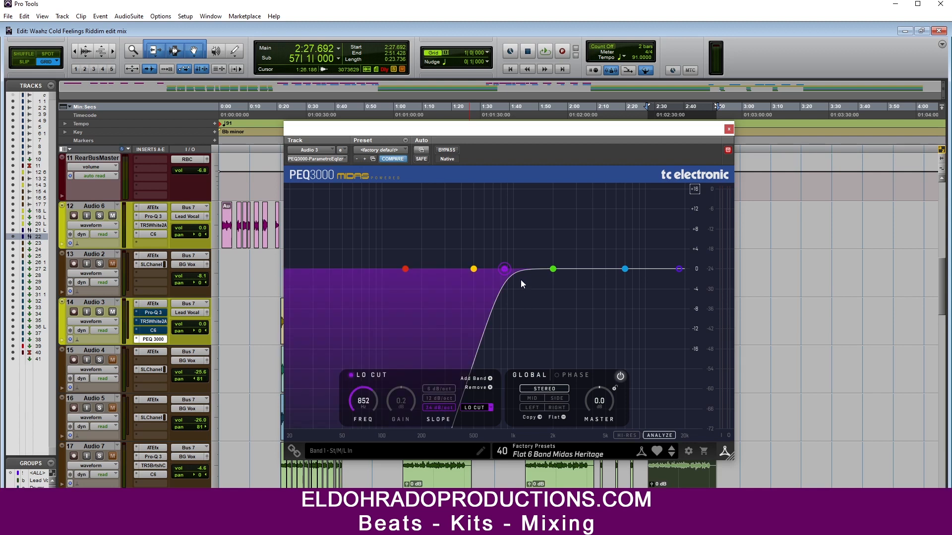
pyautogui.press('space')
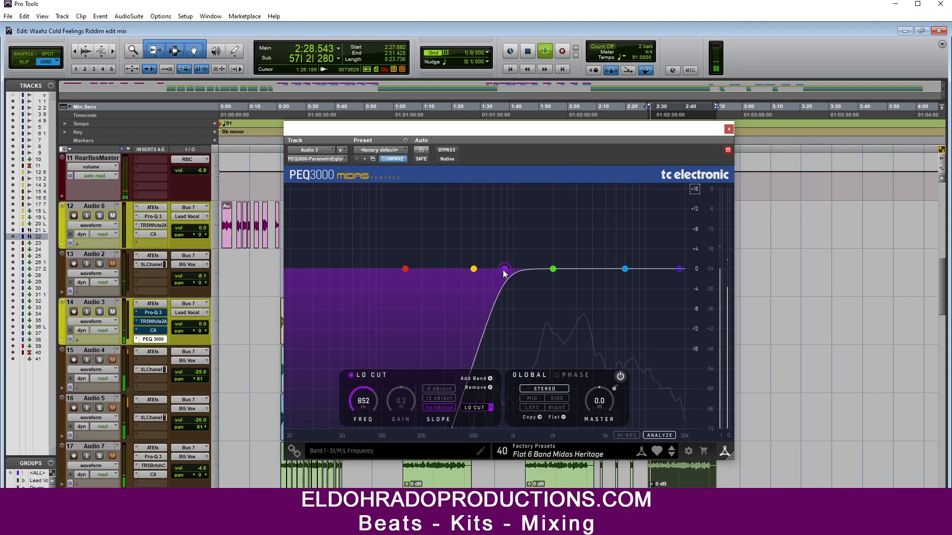
pyautogui.moveTo(505, 269); pyautogui.dragTo(449, 269)
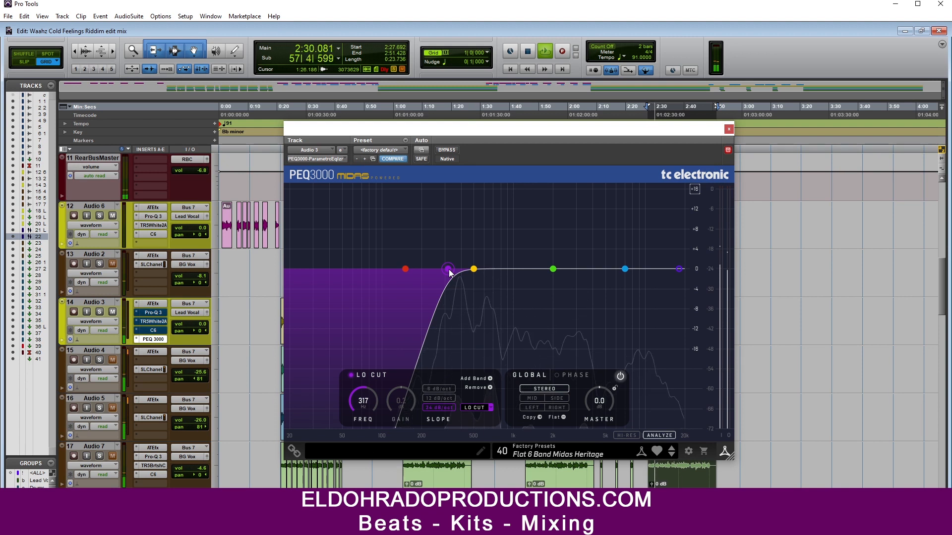
pyautogui.moveTo(450, 272)
pyautogui.mouseDown()
pyautogui.moveTo(435, 271)
pyautogui.moveTo(448, 271)
pyautogui.mouseUp()
pyautogui.press('space')
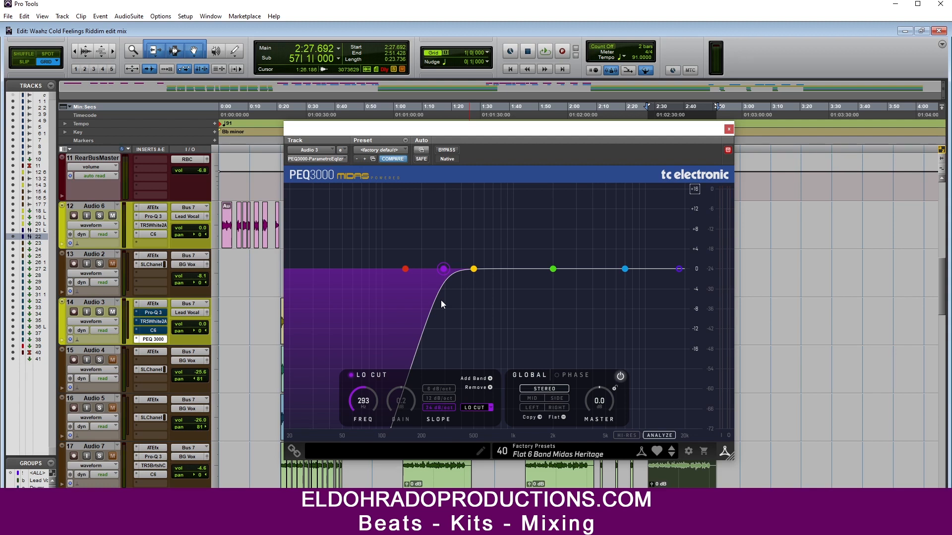
# Lower the low cut to about 31 Hz and audition the vocal with that setting
pyautogui.moveTo(443, 269); pyautogui.dragTo(317, 271)
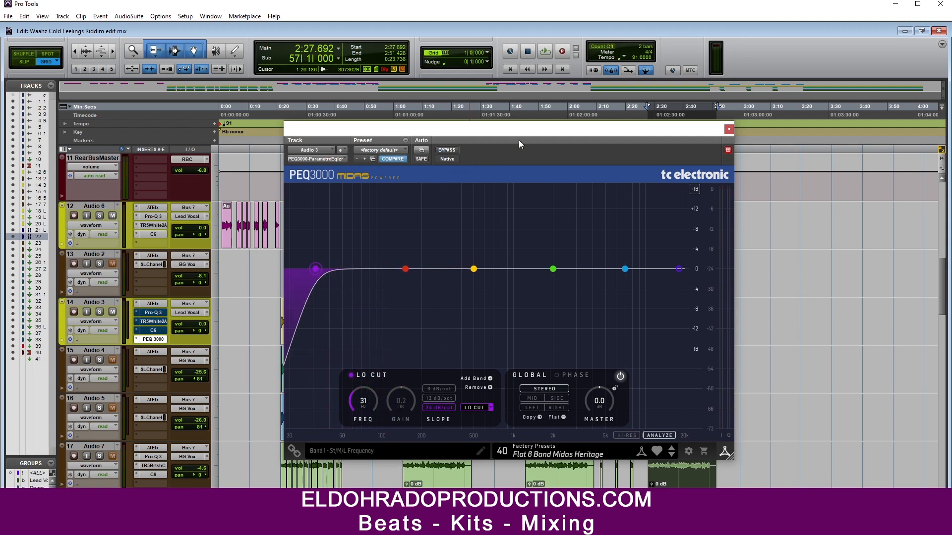
pyautogui.moveTo(532, 131); pyautogui.dragTo(525, 132)
pyautogui.press('space')
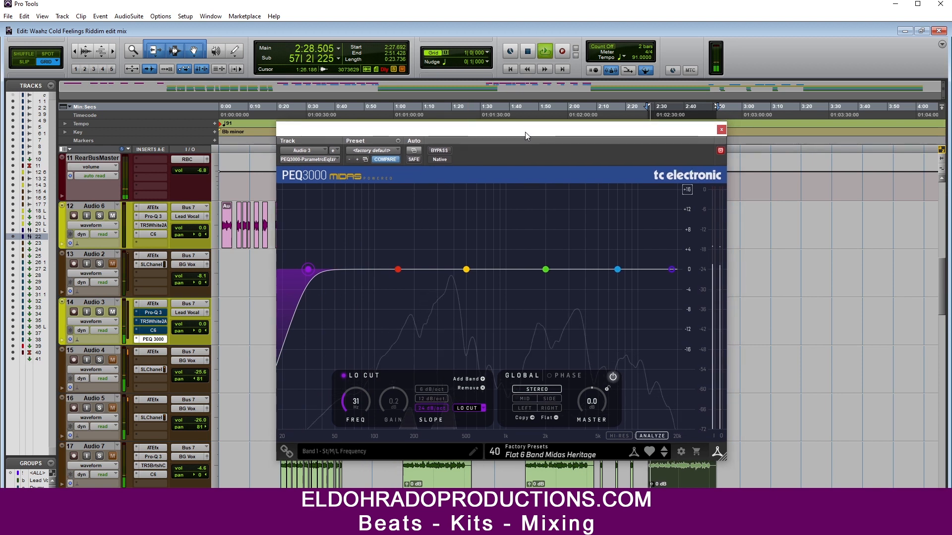
pyautogui.press('space')
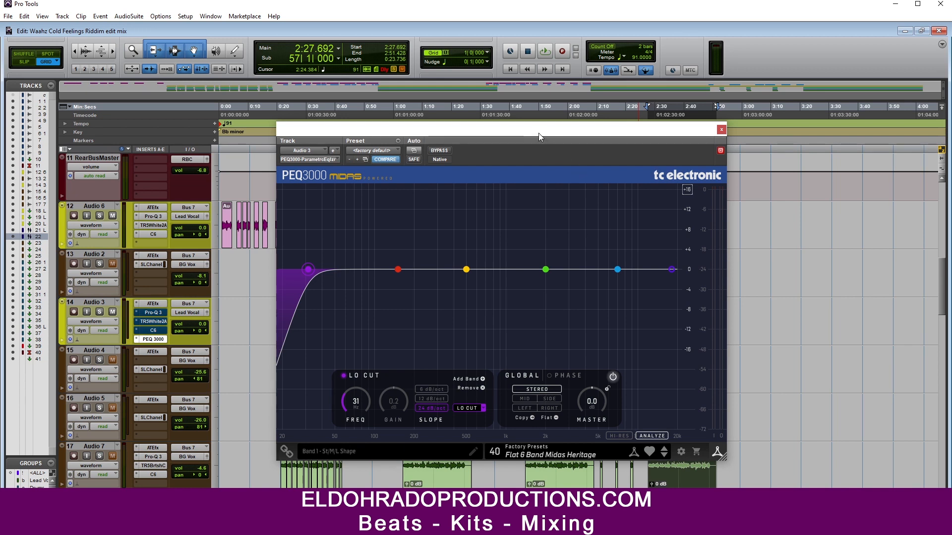
pyautogui.moveTo(539, 133); pyautogui.dragTo(553, 133)
pyautogui.press('space')
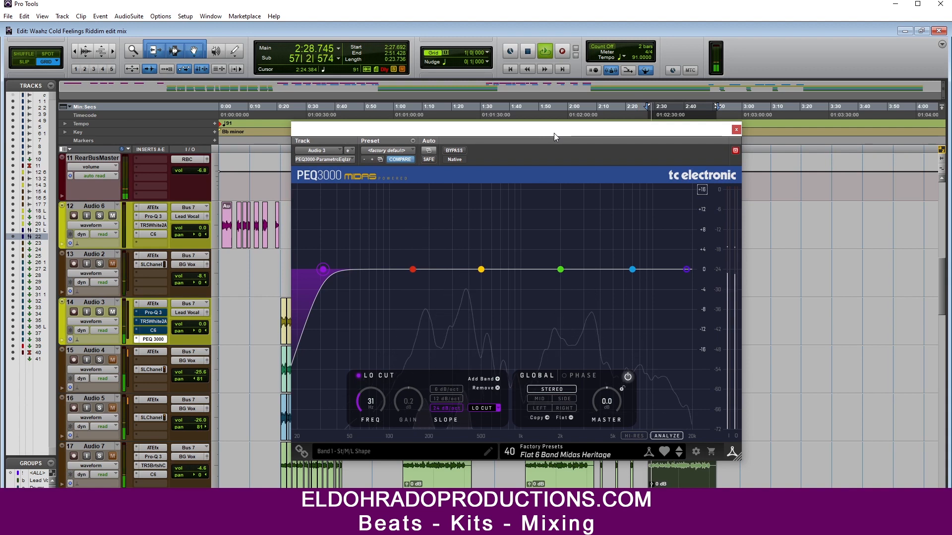
pyautogui.press('space')
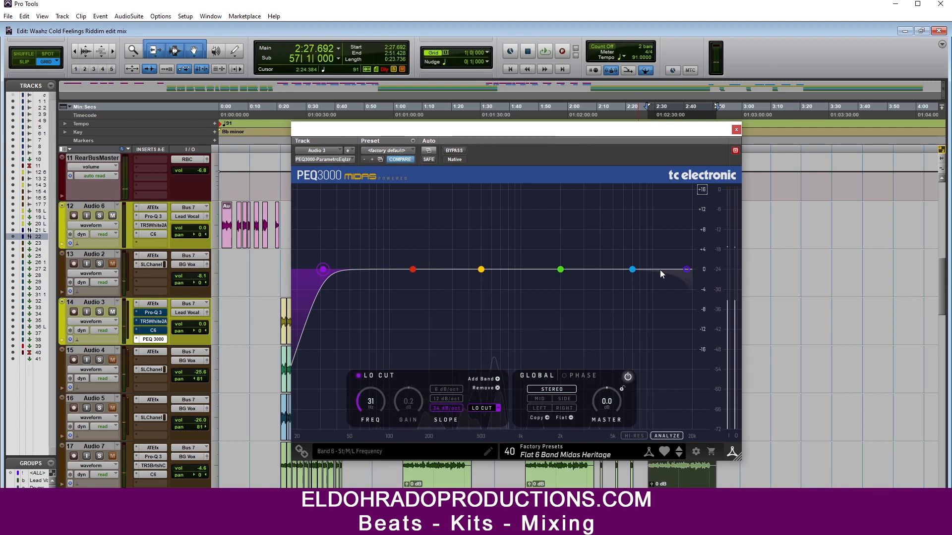
# Boost the blue bell band 2.7 dB at 7.77 kHz and compare it on and off during playback, leaving it switched off
pyautogui.moveTo(632, 269); pyautogui.dragTo(640, 258)
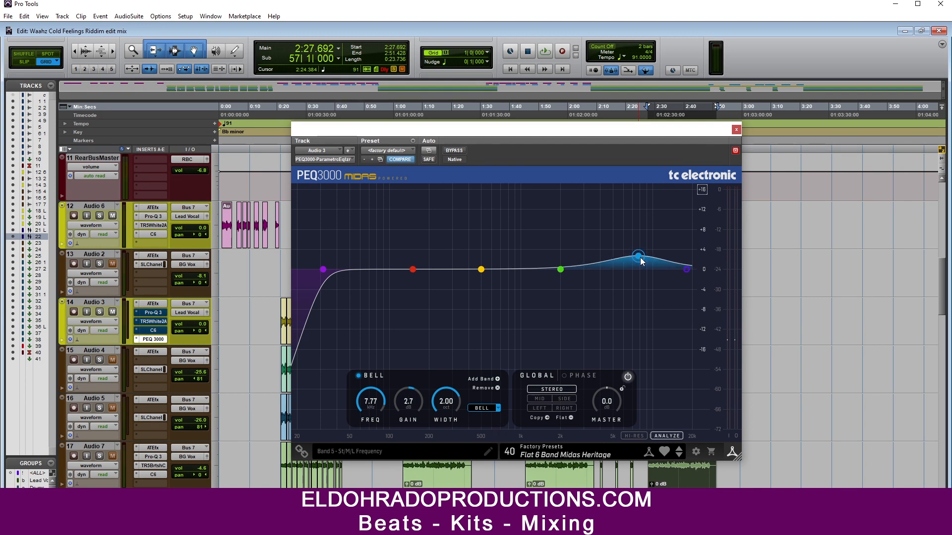
pyautogui.press('space')
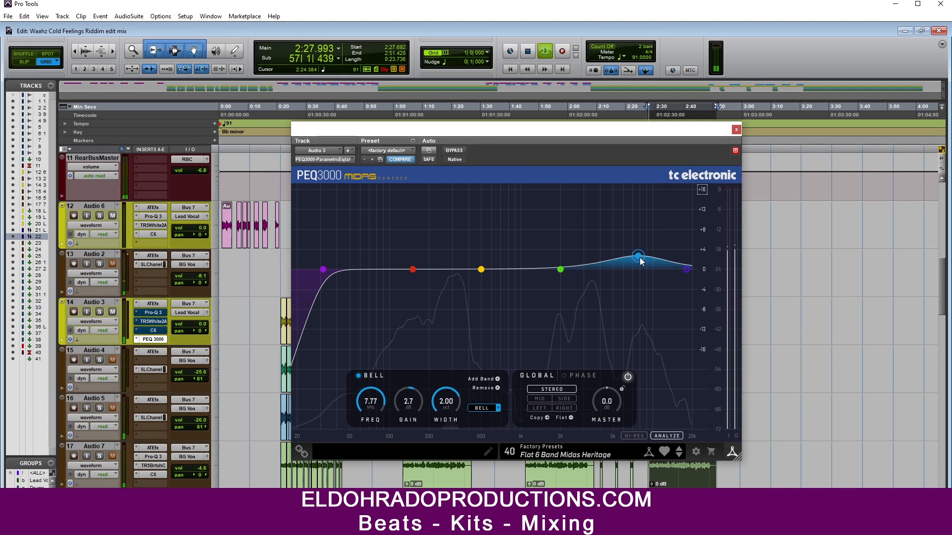
pyautogui.click(357, 377)
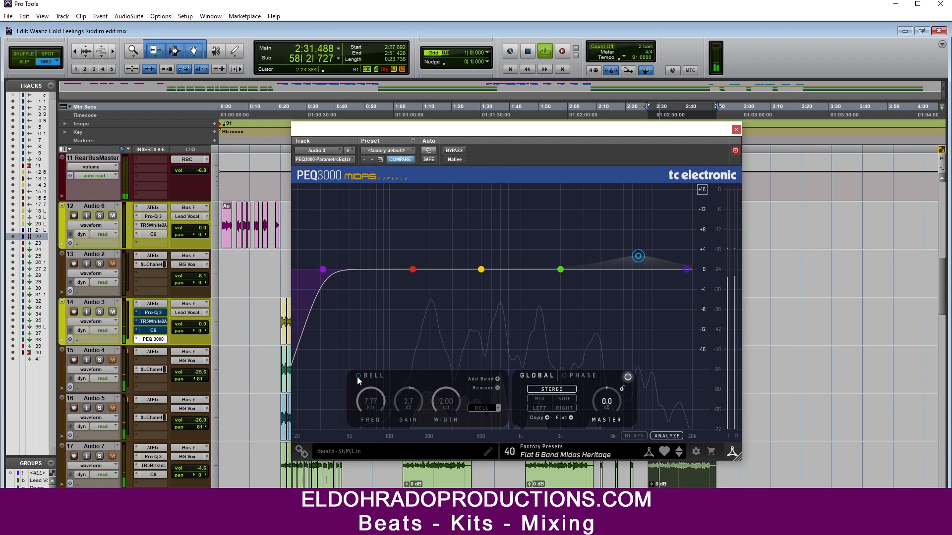
pyautogui.click(358, 377)
pyautogui.press('space')
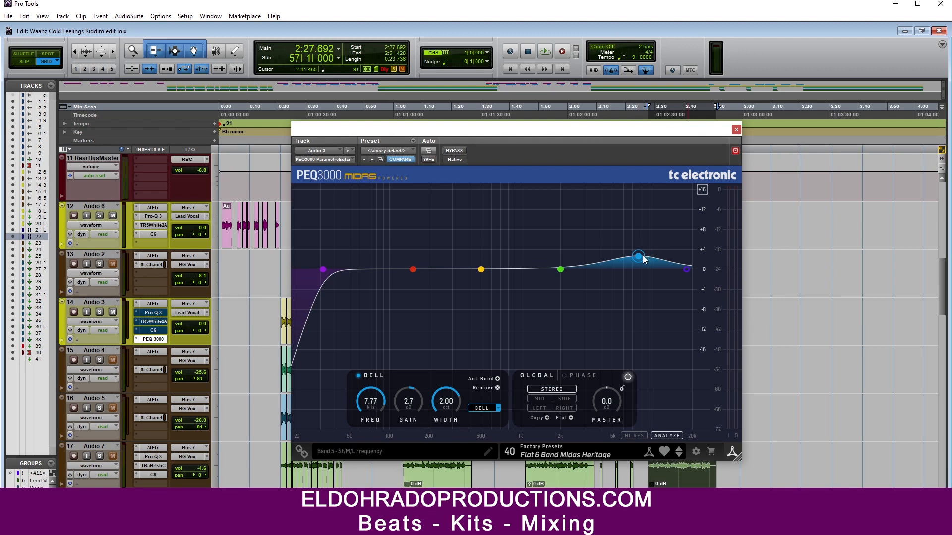
pyautogui.click(362, 377)
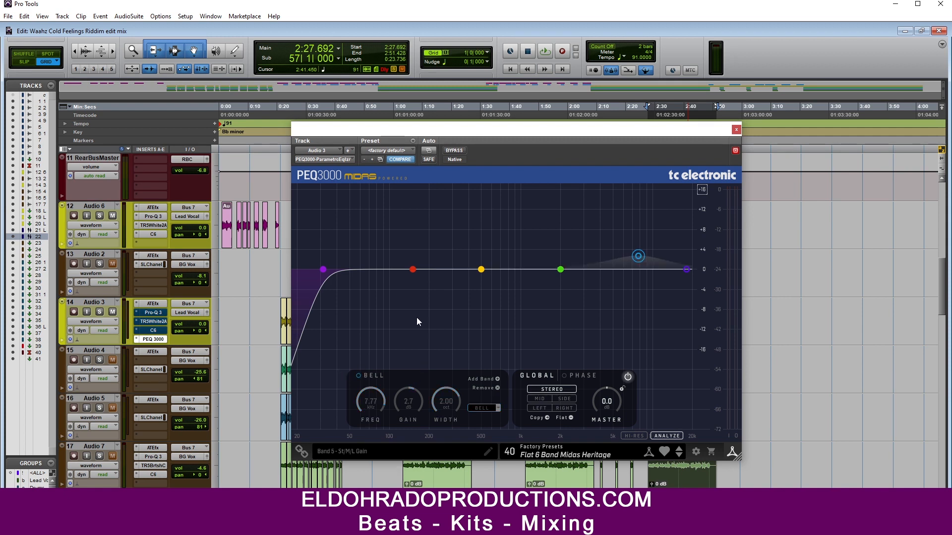
# Cut the red bell band by about 3.7 dB at 215 Hz and switch off the low-cut band
pyautogui.moveTo(413, 270); pyautogui.dragTo(434, 291)
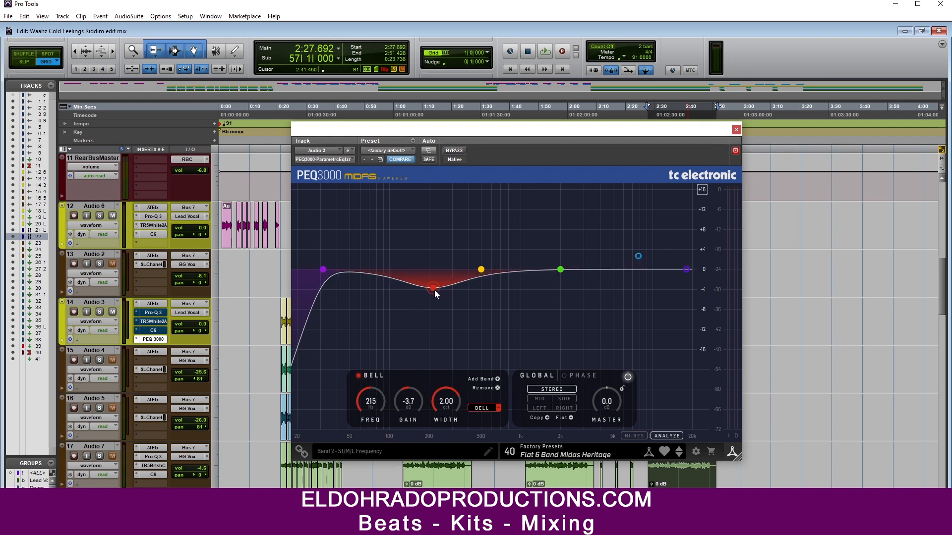
pyautogui.click(324, 270)
pyautogui.click(357, 376)
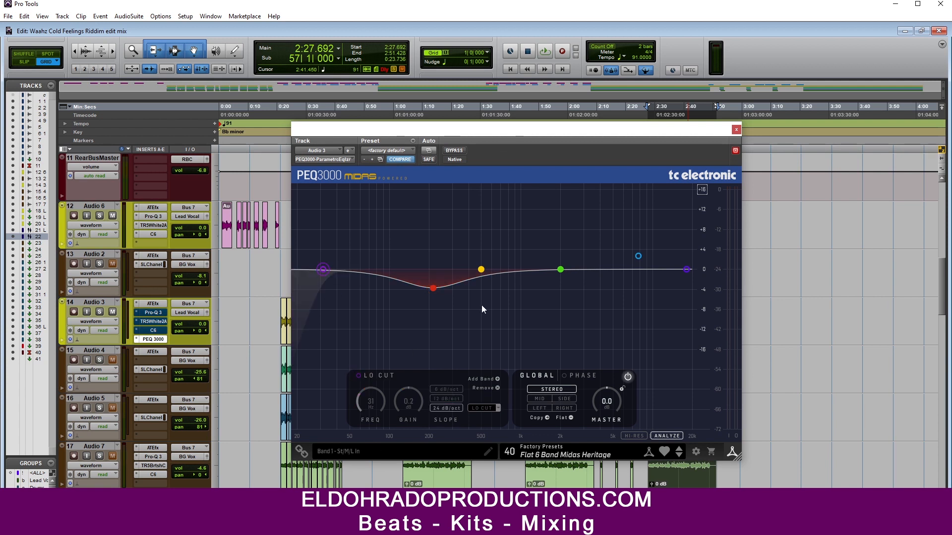
# Set the red bell band to 288 Hz and -4.9 dB during playback, and narrow its width to 0.25 octave
pyautogui.press('space')
pyautogui.moveTo(434, 292); pyautogui.dragTo(449, 295)
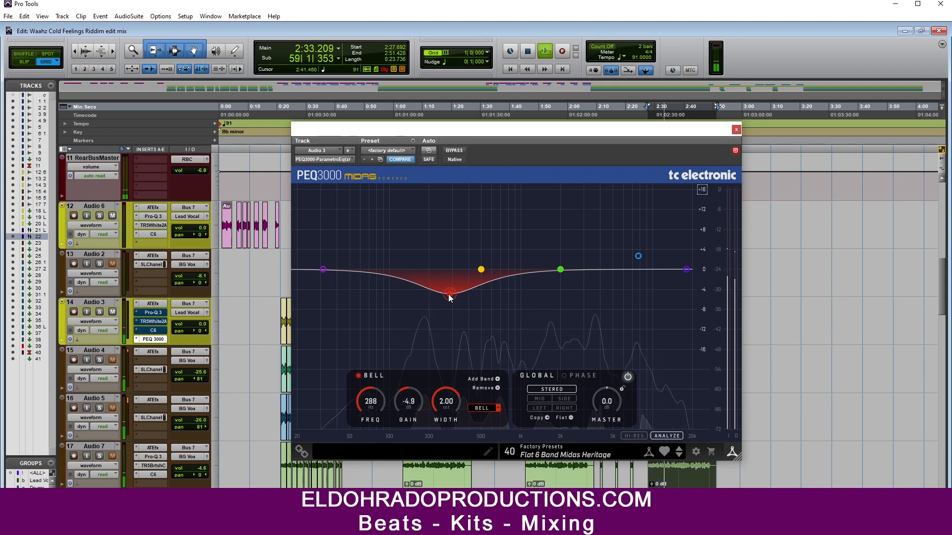
pyautogui.press('space')
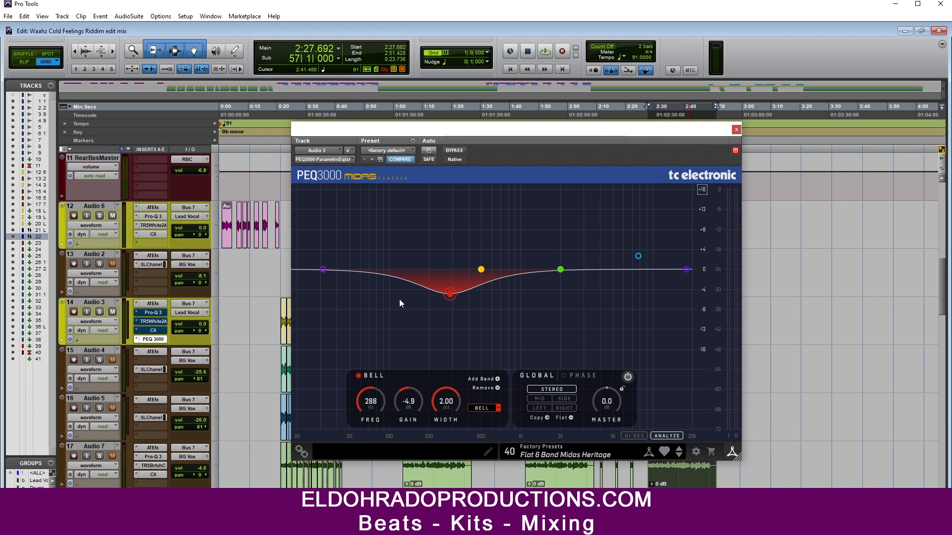
pyautogui.moveTo(441, 404); pyautogui.dragTo(430, 460)
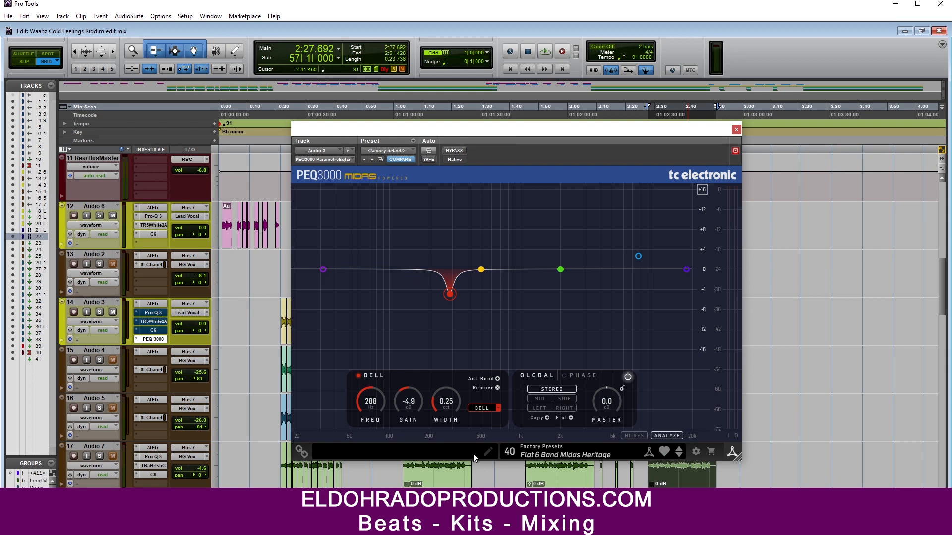
# Close the equalizer and open the FabFilter Pro-MB insert on the Audio 3 channel from the mixer
pyautogui.click(736, 130)
pyautogui.hotkey('ctrl', '=')
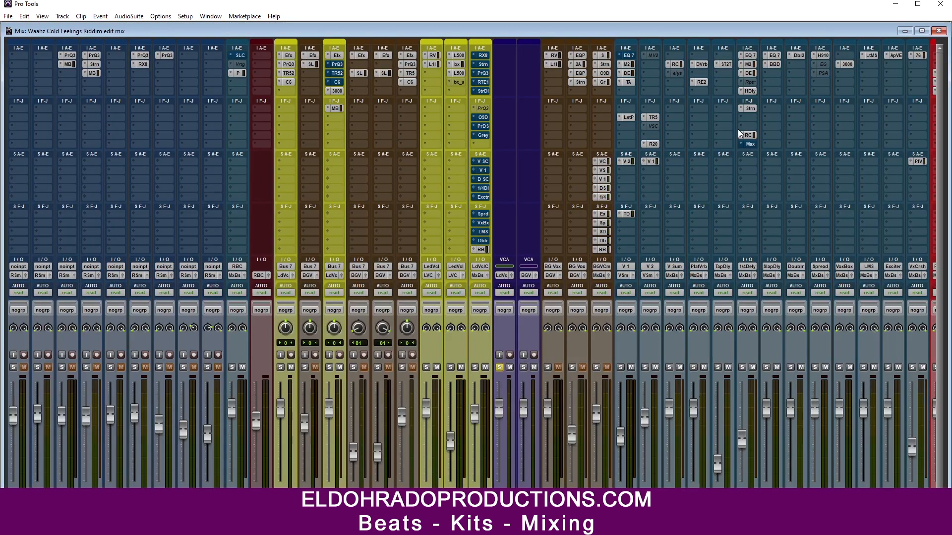
pyautogui.click(335, 108)
pyautogui.moveTo(549, 130); pyautogui.dragTo(511, 44)
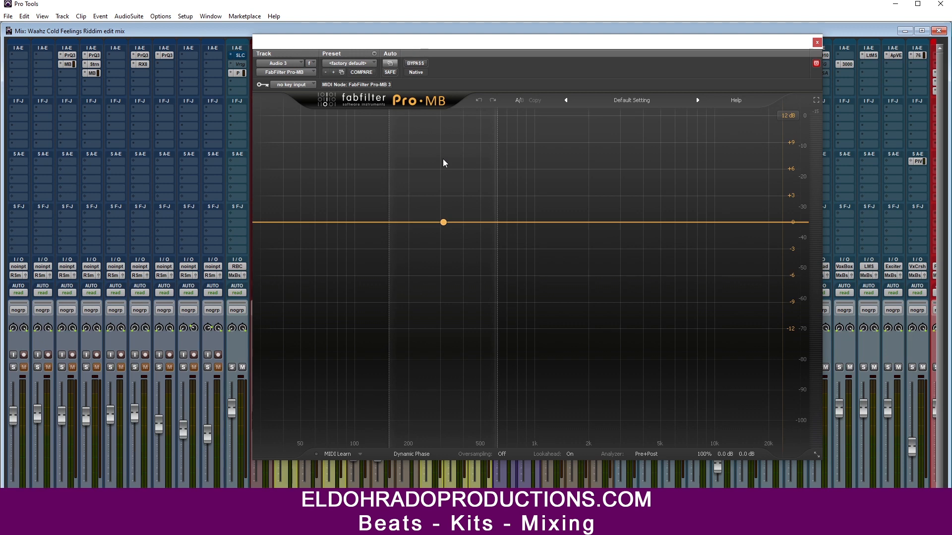
# Add a low compression band up to about 180 Hz and a second band reaching about 1.1 kHz
pyautogui.click(305, 173)
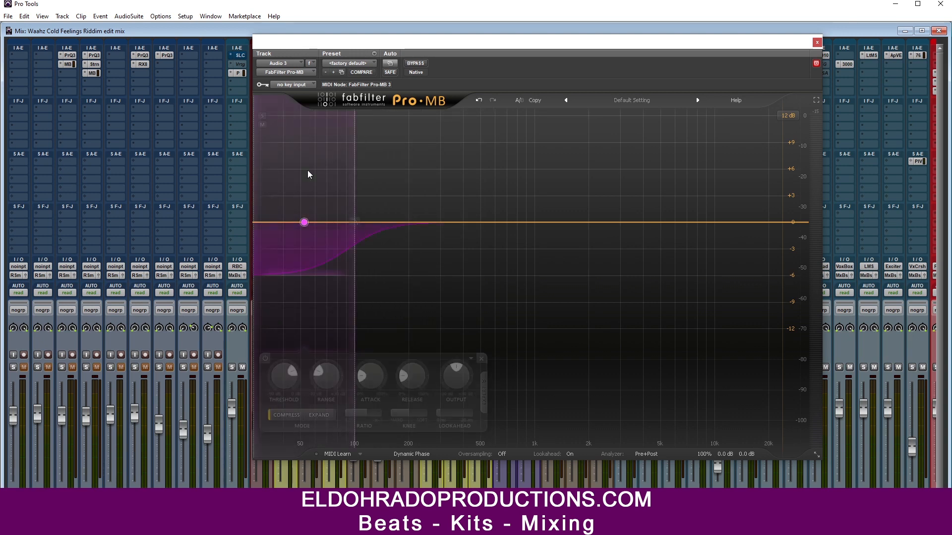
pyautogui.moveTo(355, 222); pyautogui.dragTo(401, 222)
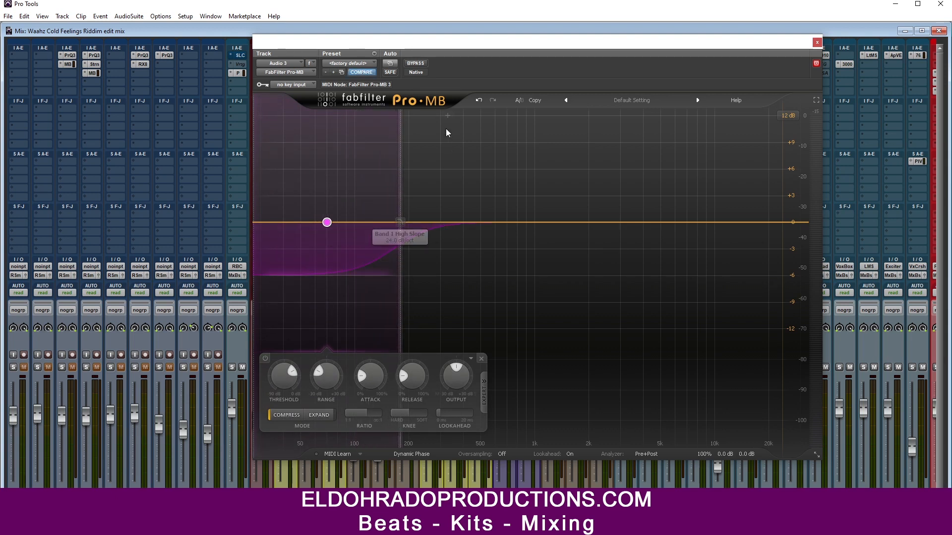
pyautogui.click(449, 117)
pyautogui.moveTo(499, 221); pyautogui.dragTo(542, 217)
# Add a third band with its high crossover near 6.2 kHz and a fourth band extending to 30000 Hz
pyautogui.click(581, 111)
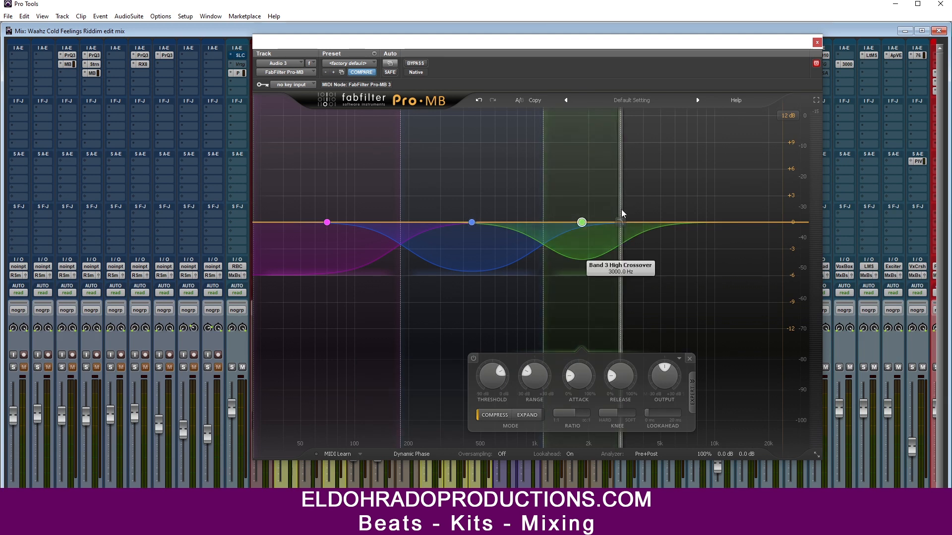
pyautogui.moveTo(622, 213); pyautogui.dragTo(678, 219)
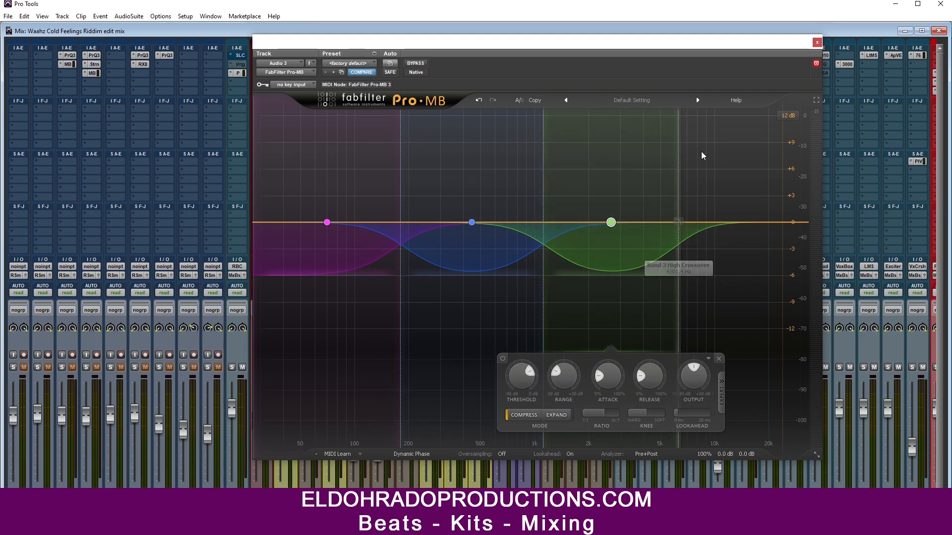
pyautogui.click(715, 115)
pyautogui.moveTo(752, 219); pyautogui.dragTo(860, 227)
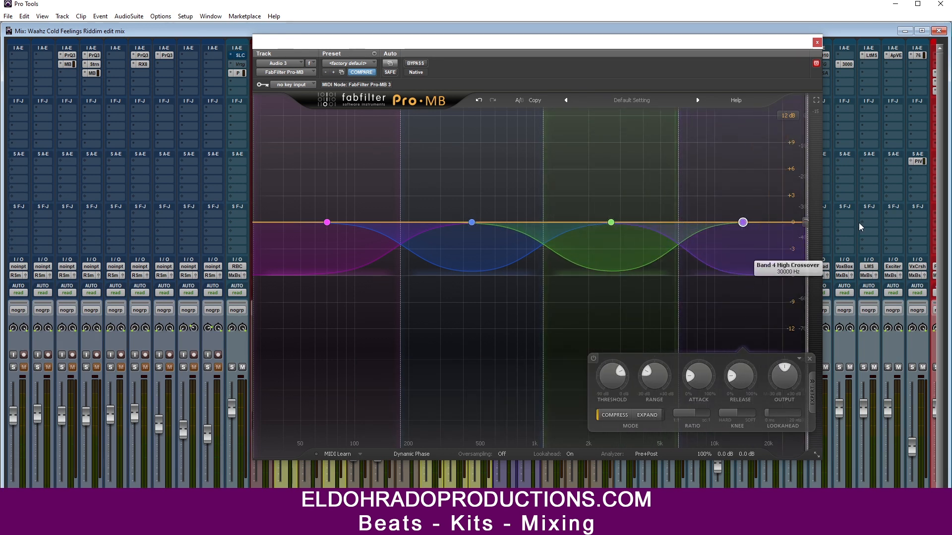
# Move the crossovers to about 8 kHz between bands 3 and 4, about 1.2 kHz between bands 2 and 3, and 113.67 Hz between bands 1 and 2
pyautogui.click(681, 221)
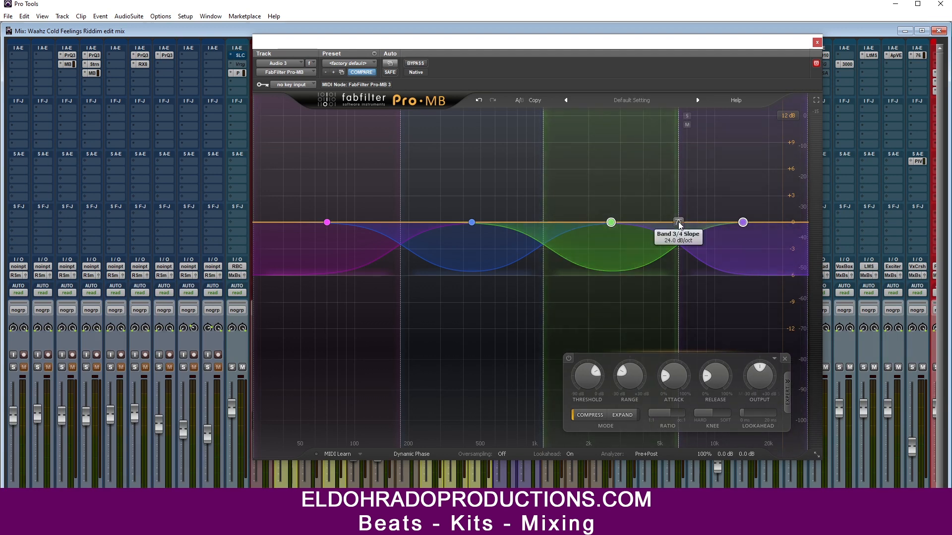
pyautogui.moveTo(679, 223); pyautogui.dragTo(697, 223)
pyautogui.moveTo(543, 222); pyautogui.dragTo(547, 223)
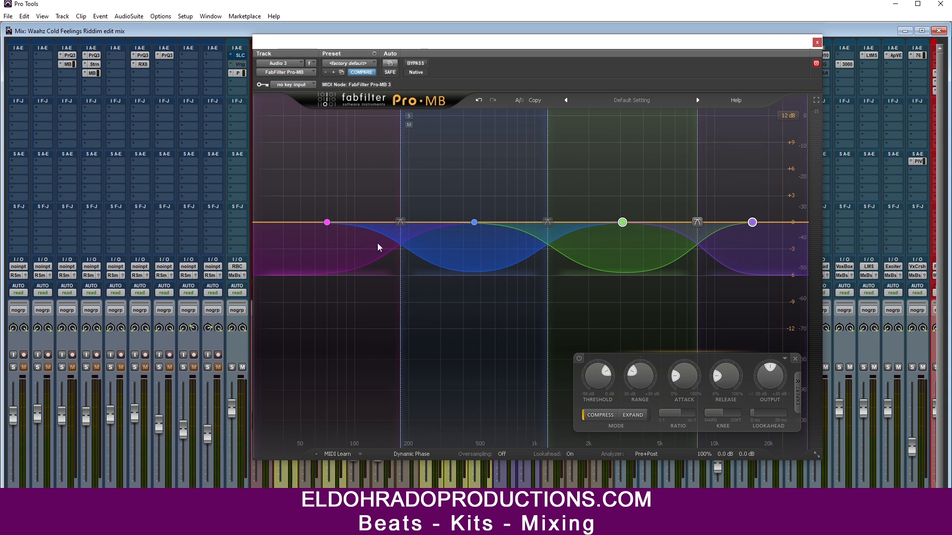
pyautogui.click(328, 224)
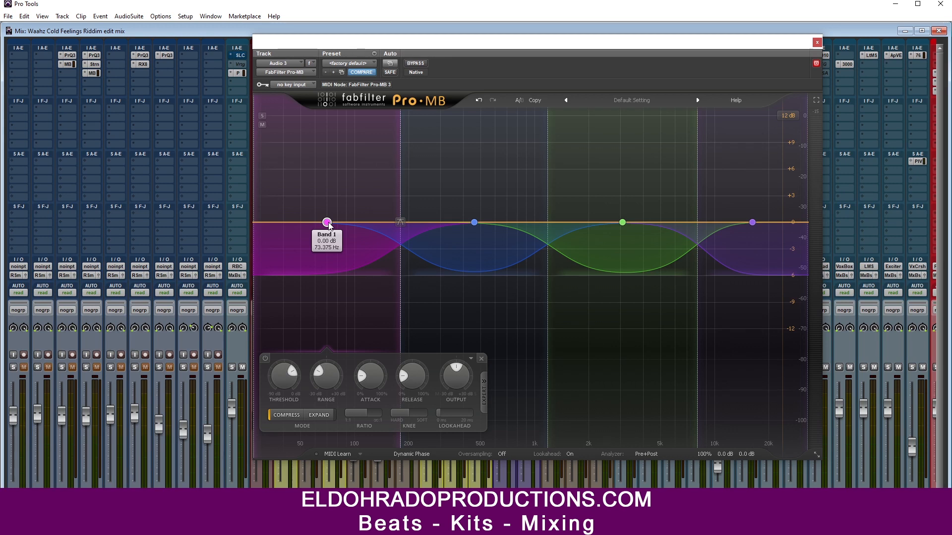
pyautogui.moveTo(400, 225); pyautogui.dragTo(363, 254)
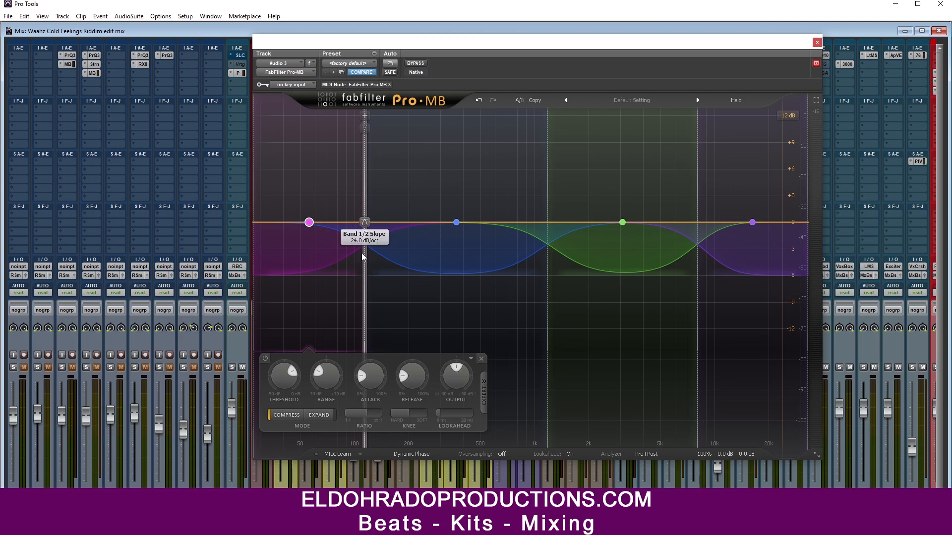
# Examine the frequency ranges of the four compression bands by selecting them one after another, from lowest to highest
pyautogui.click(457, 223)
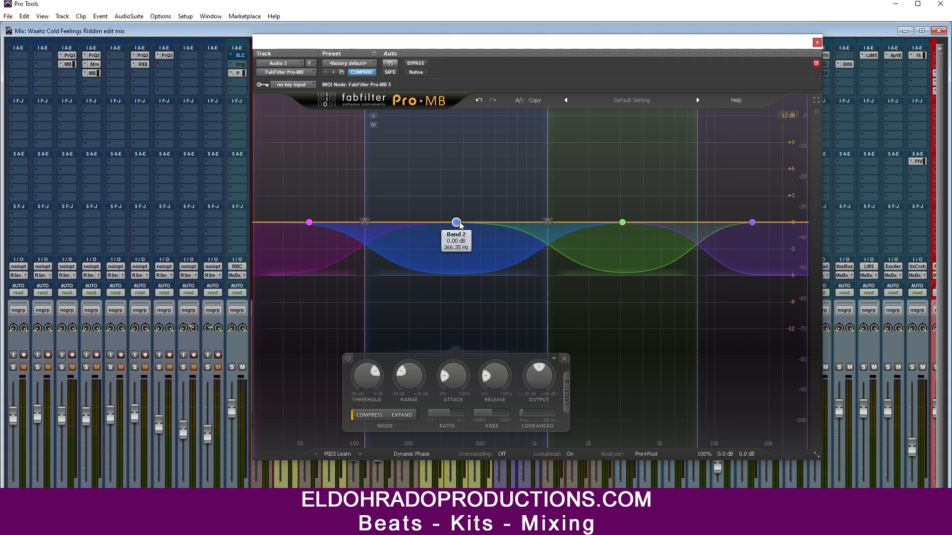
pyautogui.click(308, 222)
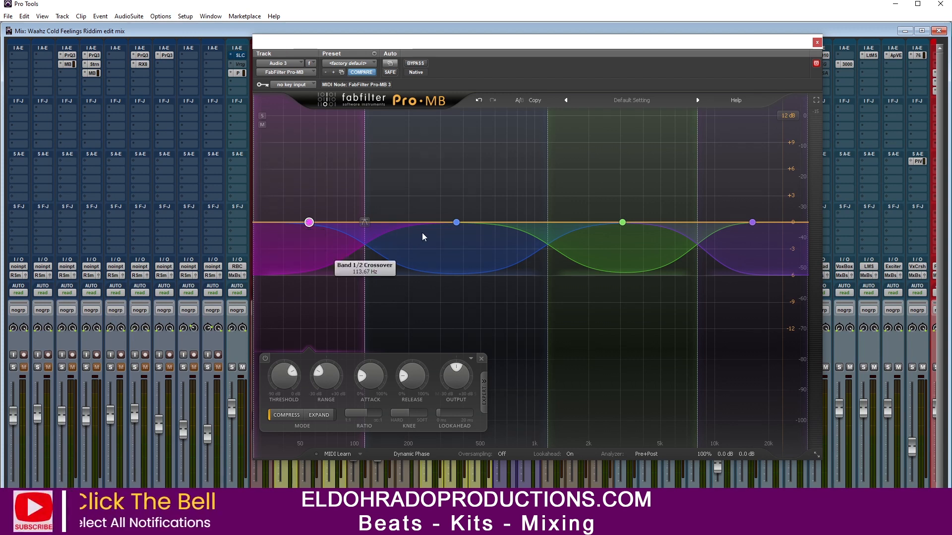
pyautogui.click(456, 222)
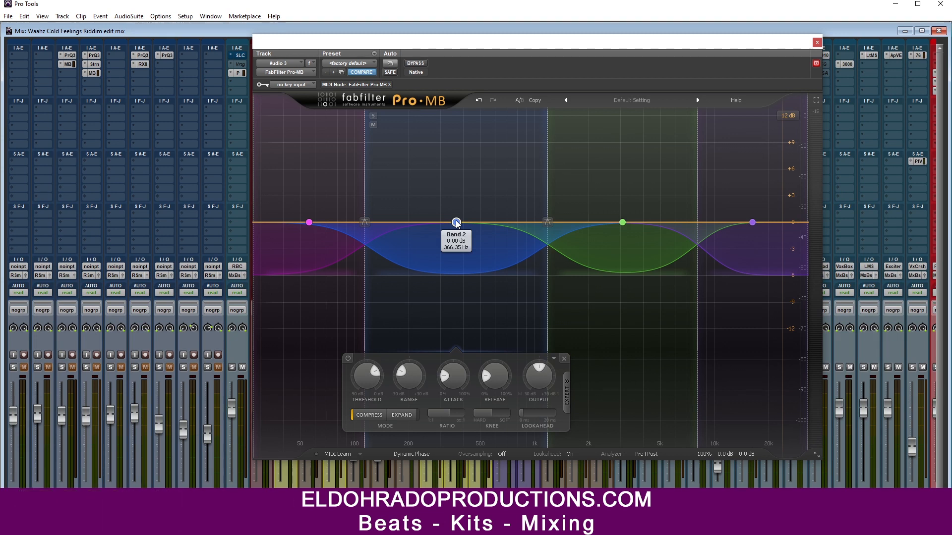
pyautogui.click(622, 223)
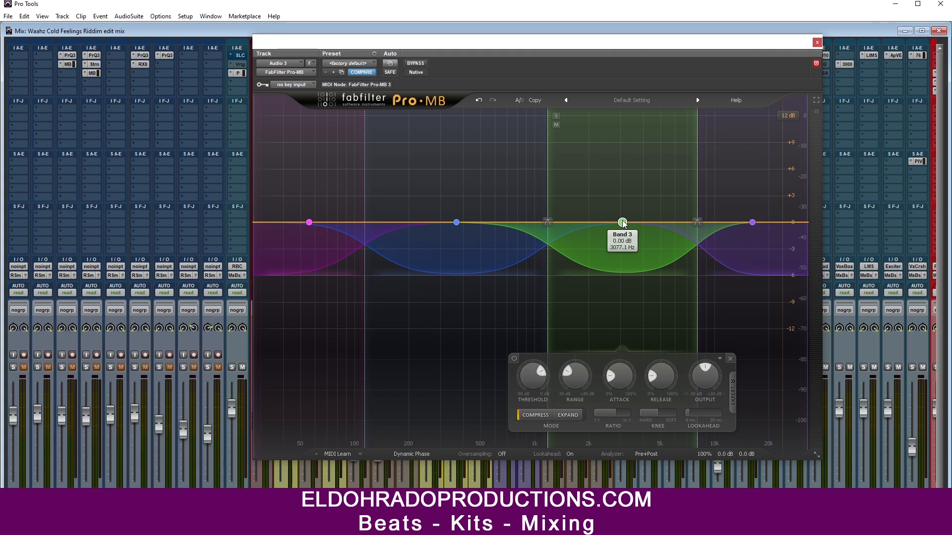
pyautogui.click(753, 223)
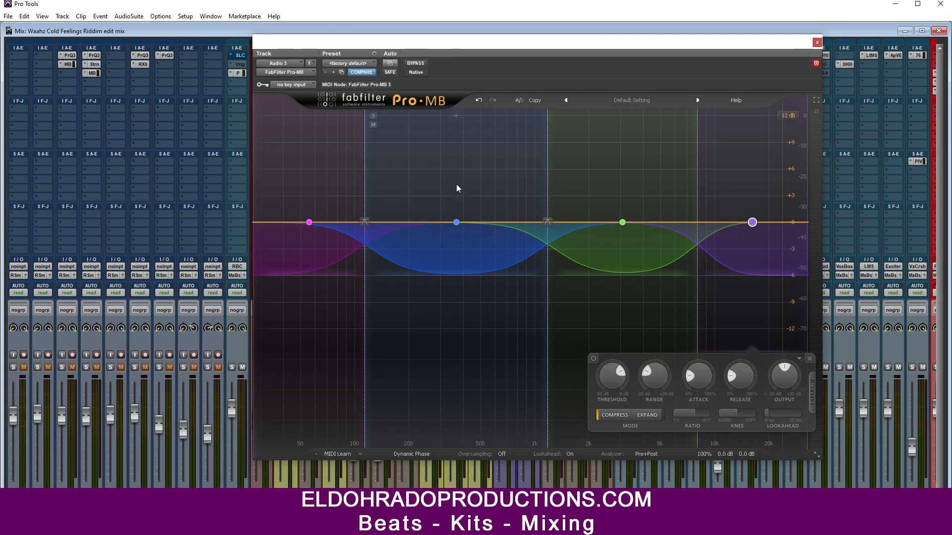
# Close the multiband compressor, reopen the PEQ3000 equalizer on Audio 3, and enable its hi cut at 11.9 kHz
pyautogui.click(817, 42)
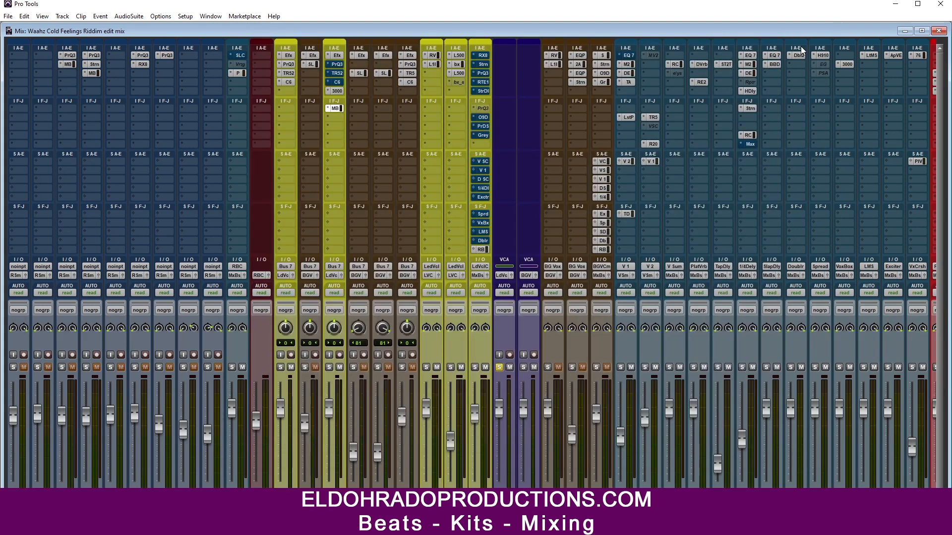
pyautogui.click(340, 94)
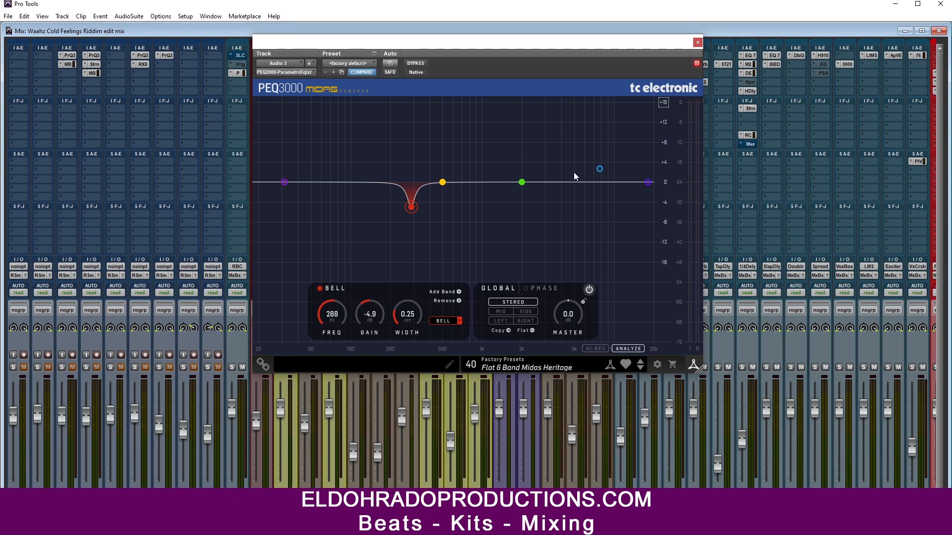
pyautogui.click(647, 182)
pyautogui.moveTo(648, 183); pyautogui.dragTo(624, 183)
pyautogui.click(319, 291)
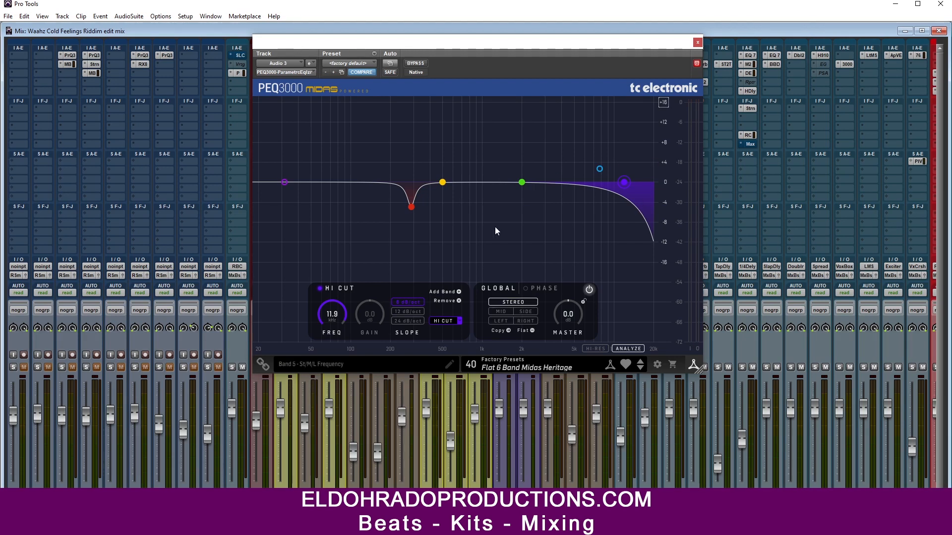
# Try the 24 dB/oct slope on the hi cut and restore the 6 dB/oct slope
pyautogui.click(408, 320)
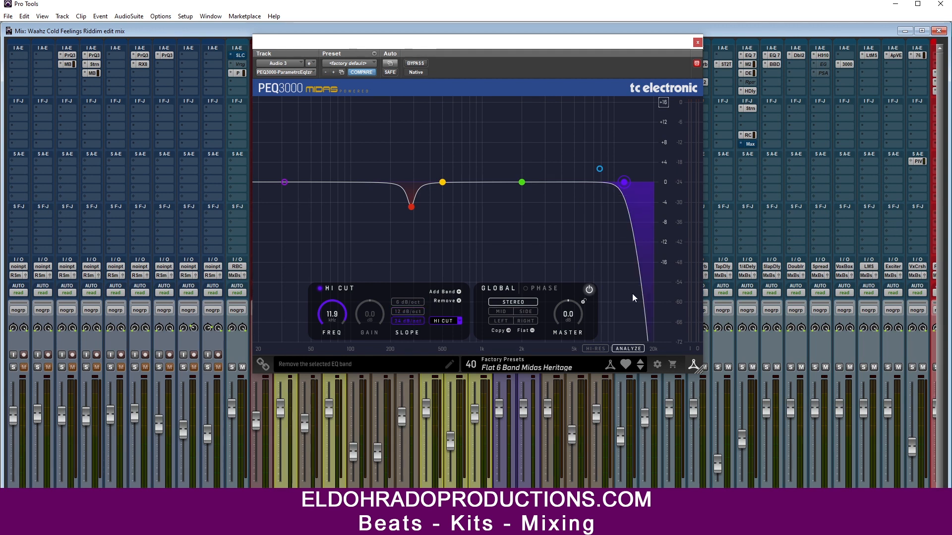
pyautogui.click(415, 301)
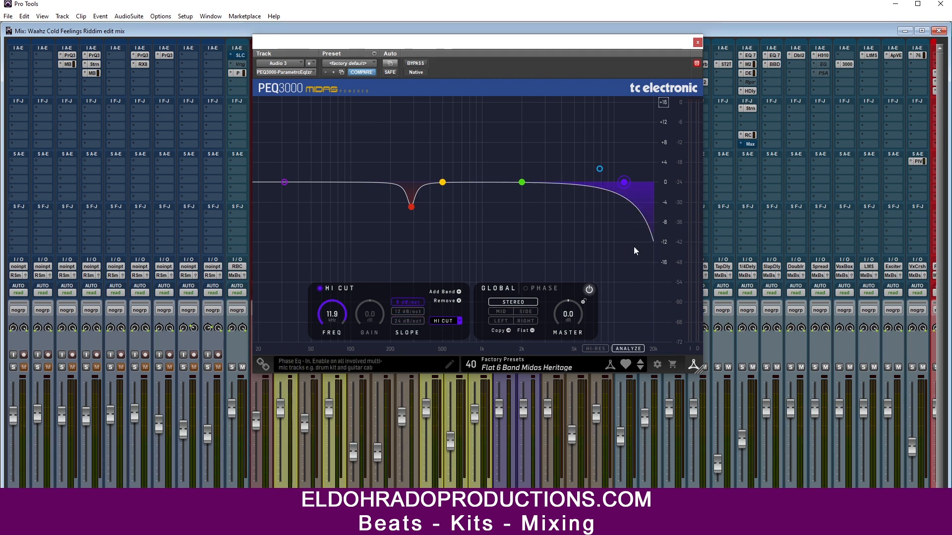
# Move the hi cut up to 14.6 kHz and switch the band off
pyautogui.moveTo(629, 185); pyautogui.dragTo(641, 187)
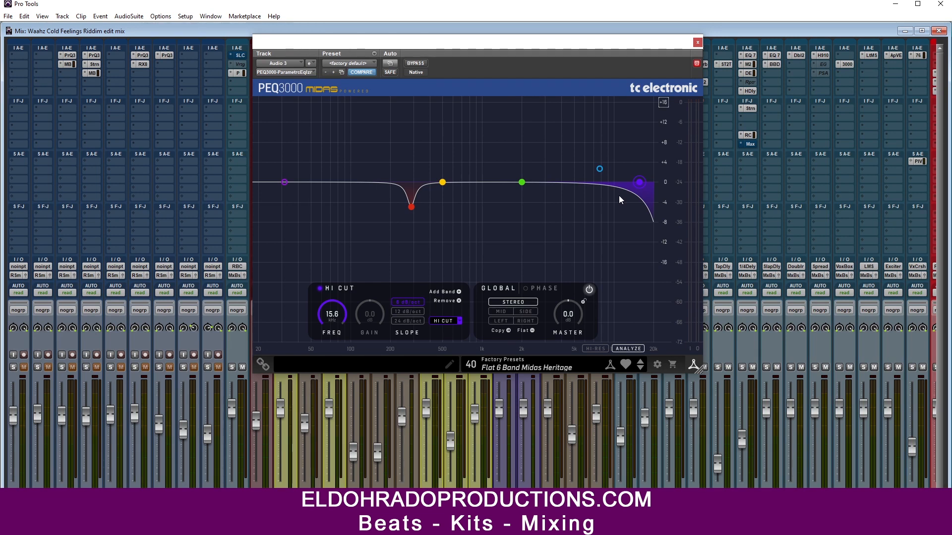
pyautogui.moveTo(639, 183); pyautogui.dragTo(636, 183)
pyautogui.click(318, 288)
# Change the blue bell band to a hi shelf and enable it at 5.50 kHz with 3.3 dB of gain
pyautogui.moveTo(595, 172); pyautogui.dragTo(573, 175)
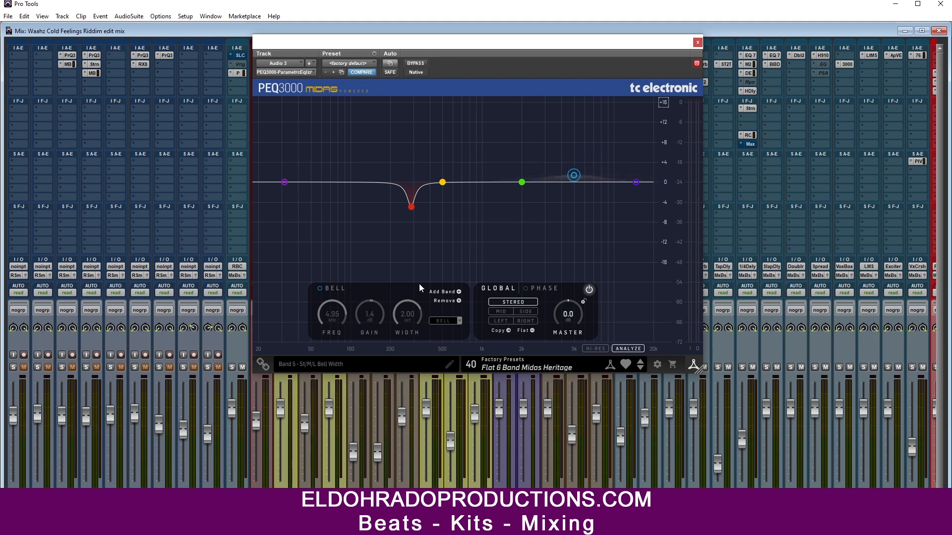
pyautogui.click(444, 321)
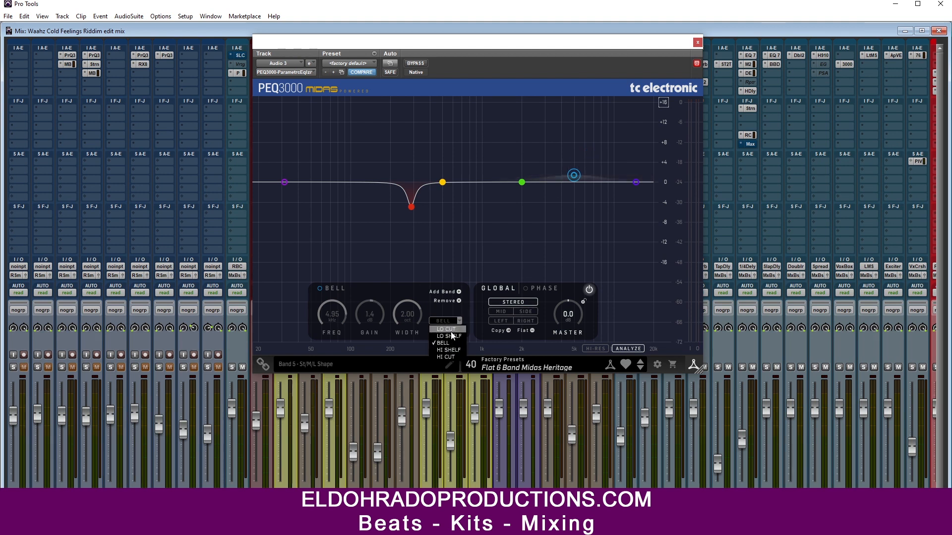
pyautogui.click(449, 350)
pyautogui.click(321, 289)
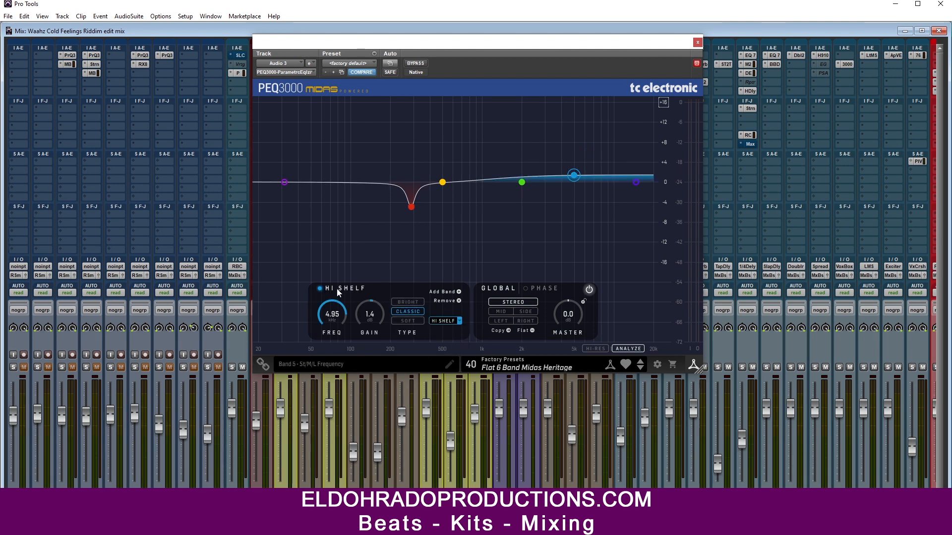
pyautogui.moveTo(577, 175); pyautogui.dragTo(582, 167)
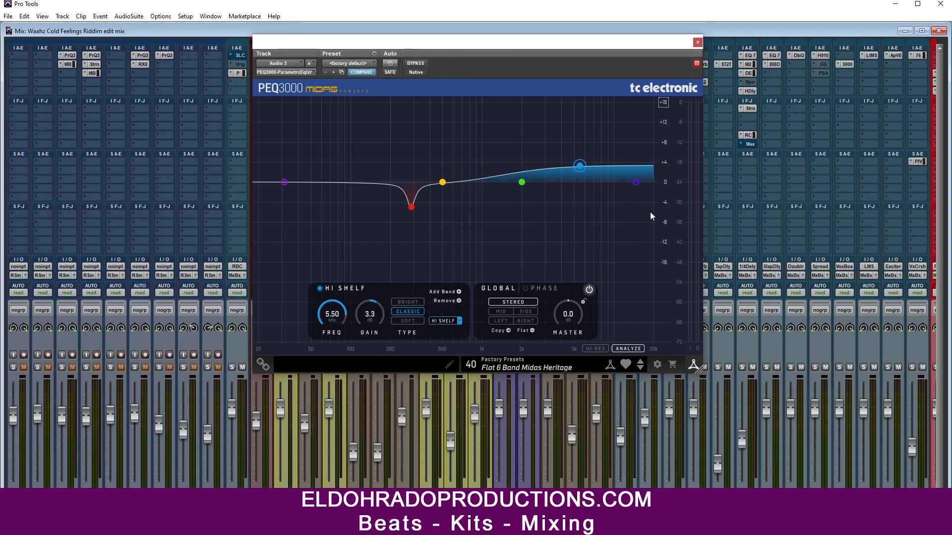
# Switch the hi cut band back on alongside the hi shelf
pyautogui.click(637, 183)
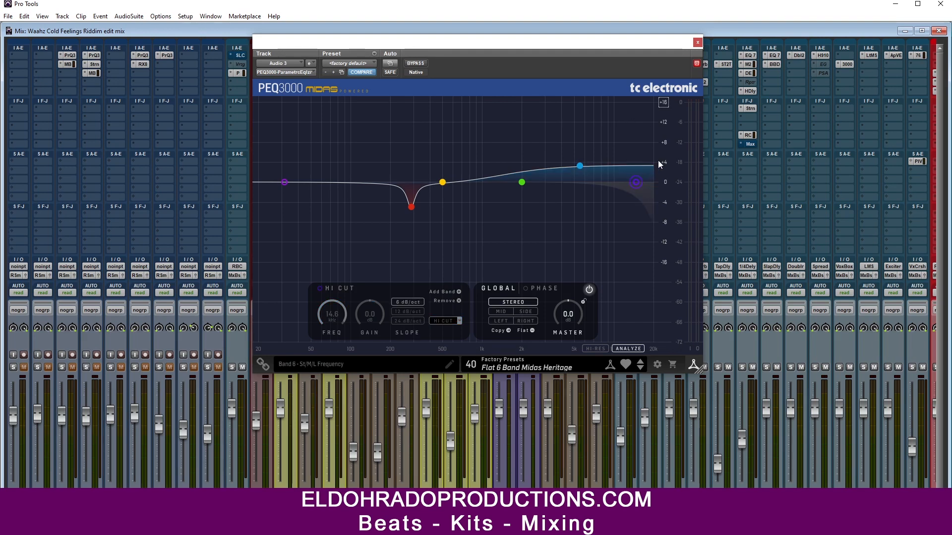
pyautogui.click(319, 289)
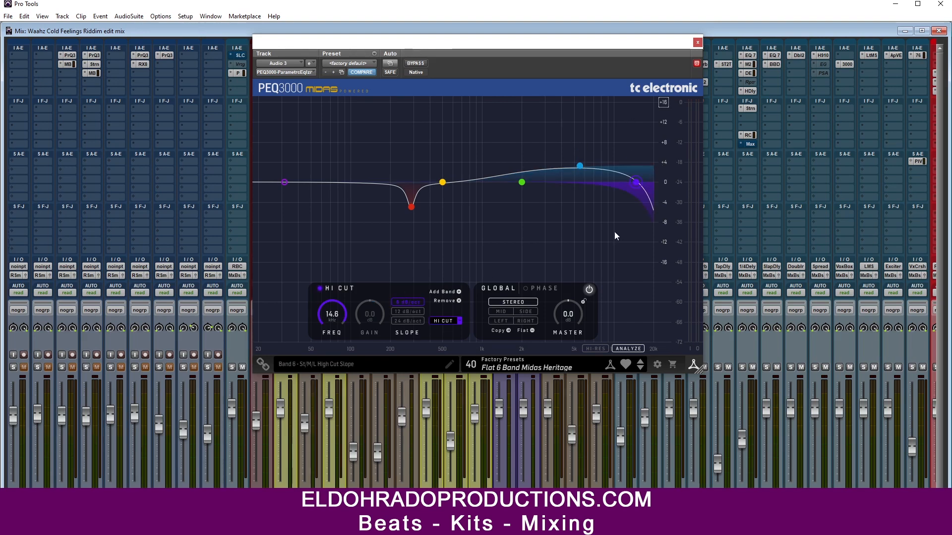